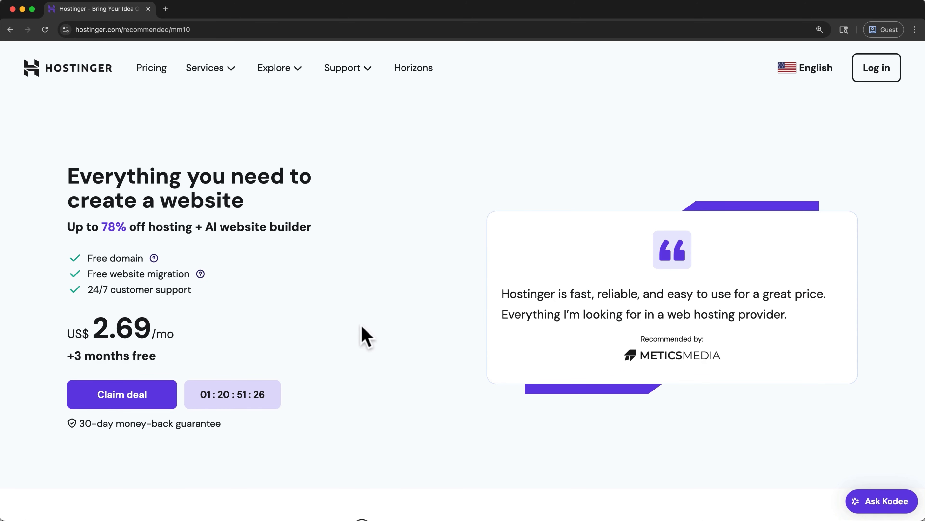
Step: Claim the hosting deal, choose the Premium plan and set its billing period to 12 months
left_click(172, 399)
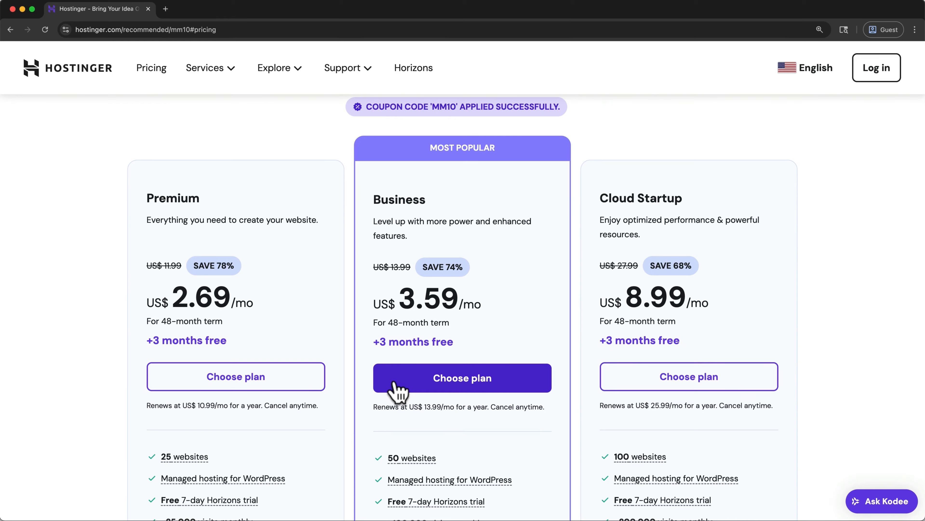
left_click(305, 385)
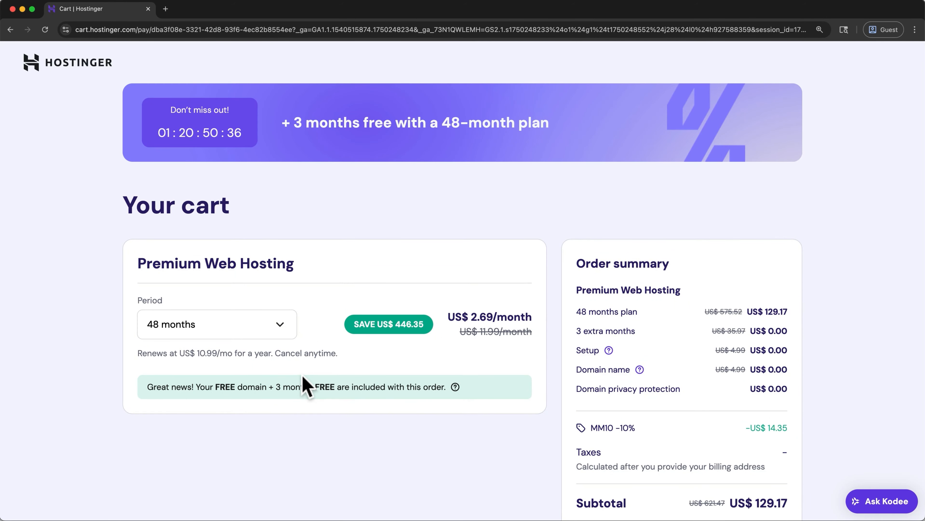
left_click(281, 326)
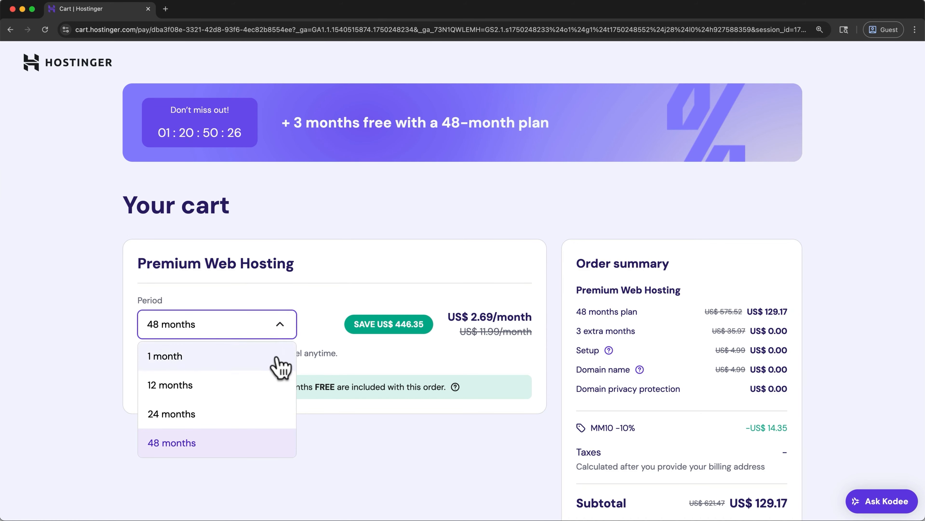
left_click(276, 377)
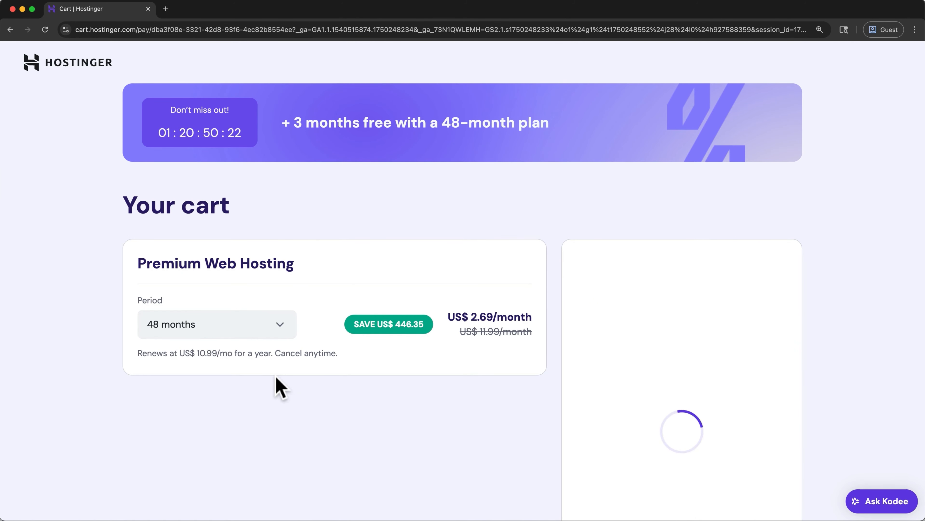
scroll(281, 387, "down", 2)
scroll(281, 387, "down", 3)
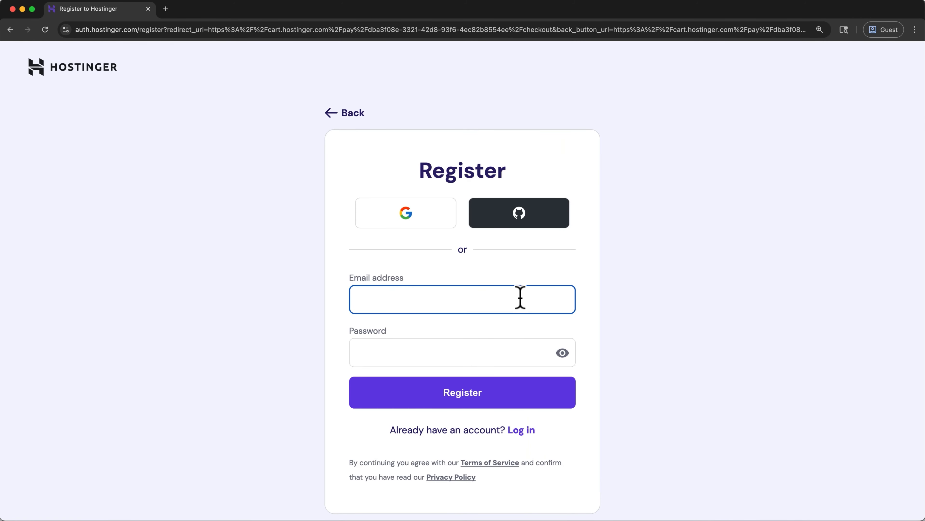
Step: Complete the checkout by registering with an e-mail and password and entering the billing address and card details, and proceed to the service setup
left_click(562, 366)
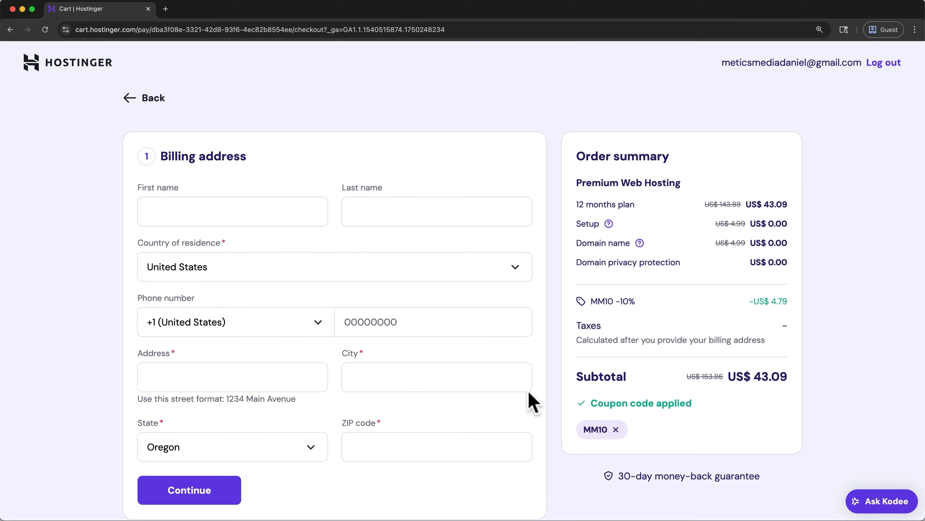
left_click(227, 498)
left_click(226, 407)
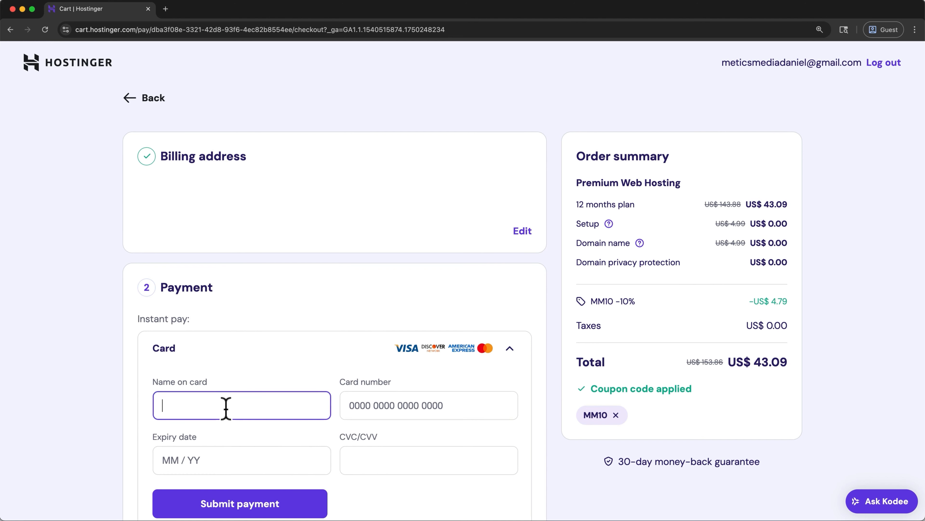
left_click(317, 508)
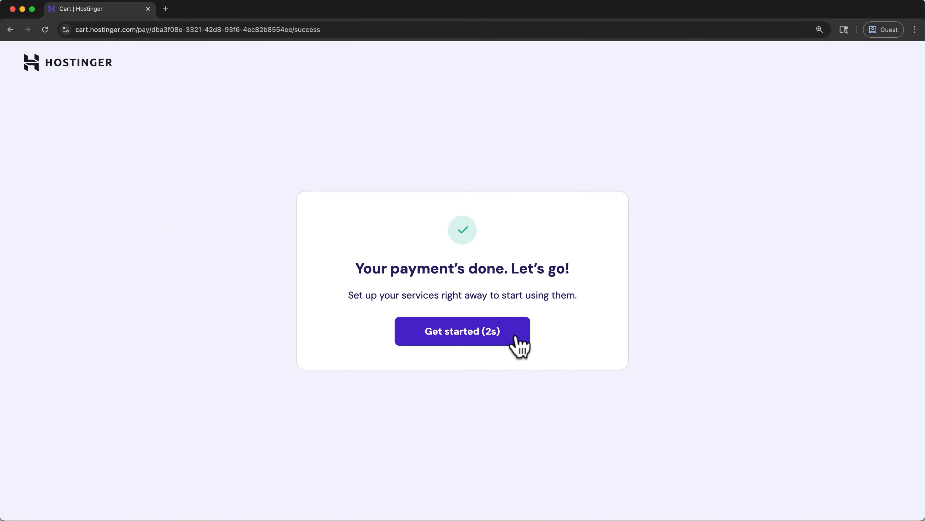
left_click(517, 336)
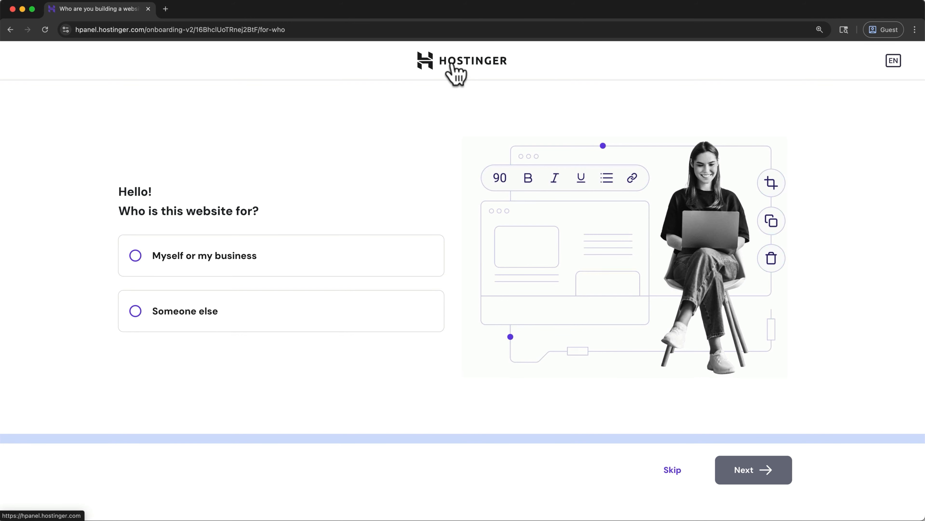
Step: Leave the website onboarding for the dashboard home and dismiss the Horizons promotion banner
left_click(455, 73)
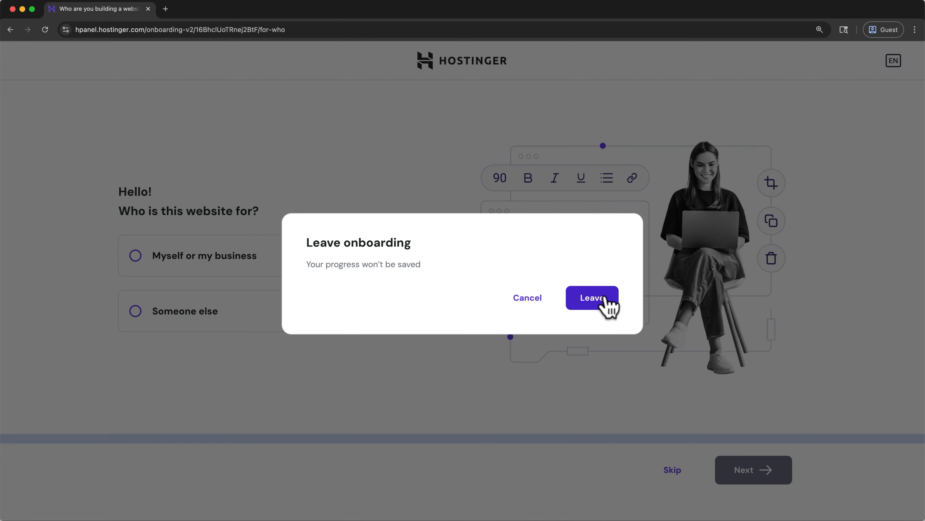
left_click(592, 297)
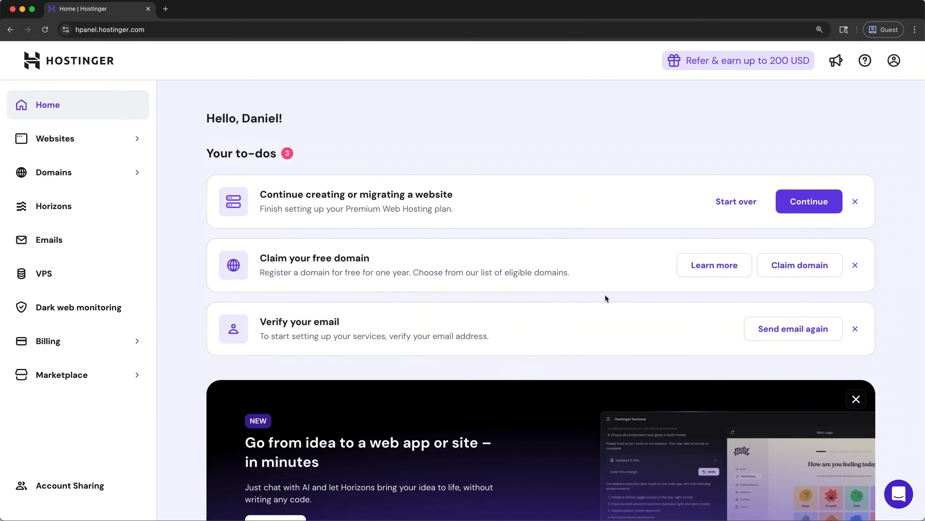
left_click(855, 399)
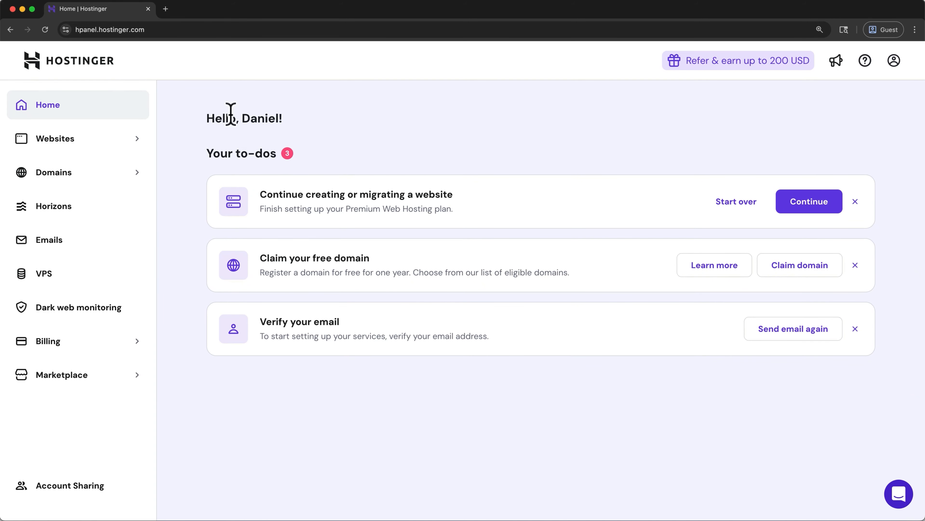
Step: Switch to Gmail, verify the account's e-mail address from Hostinger's message, and close the leftover Gmail and duplicate Hostinger tabs
left_click(167, 10)
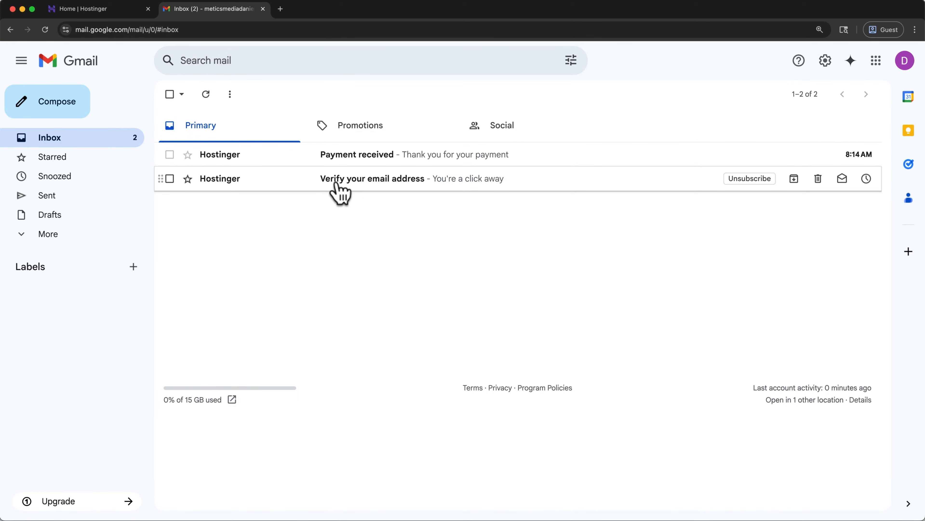
left_click(352, 185)
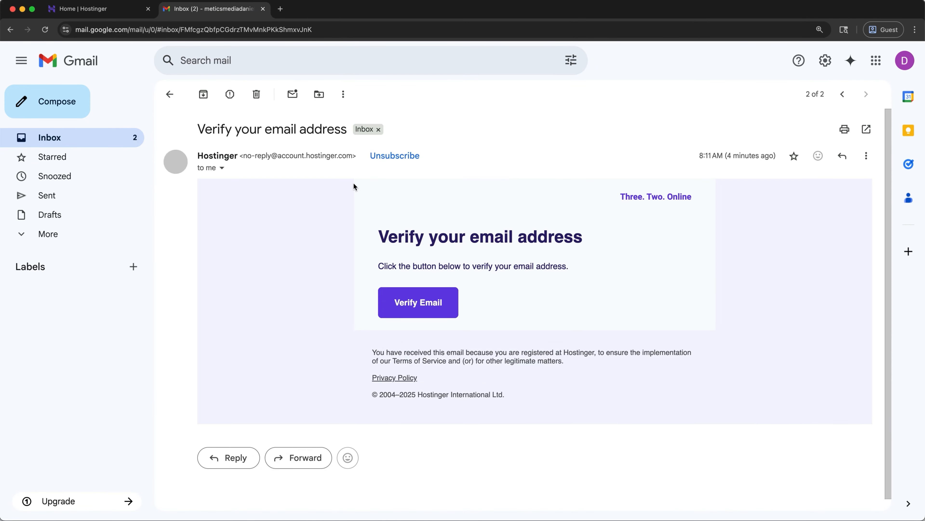
left_click(389, 323)
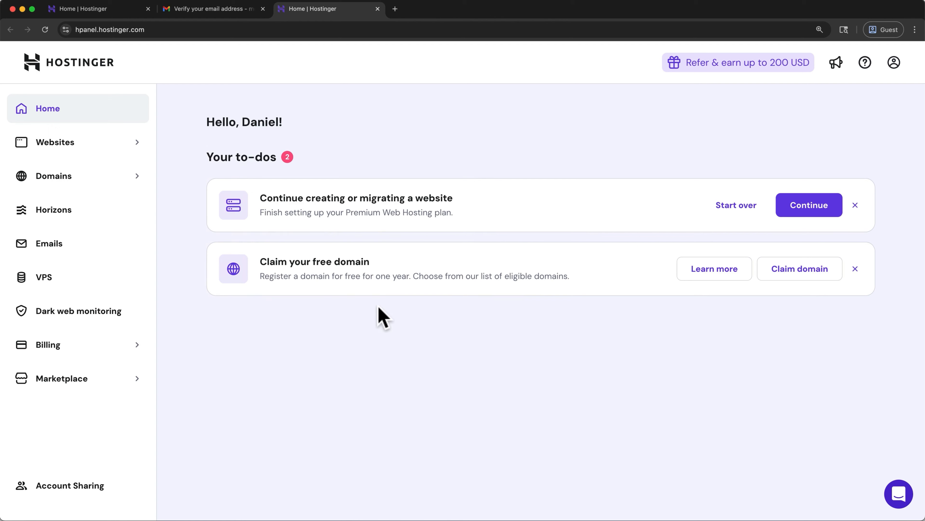
left_click(262, 9)
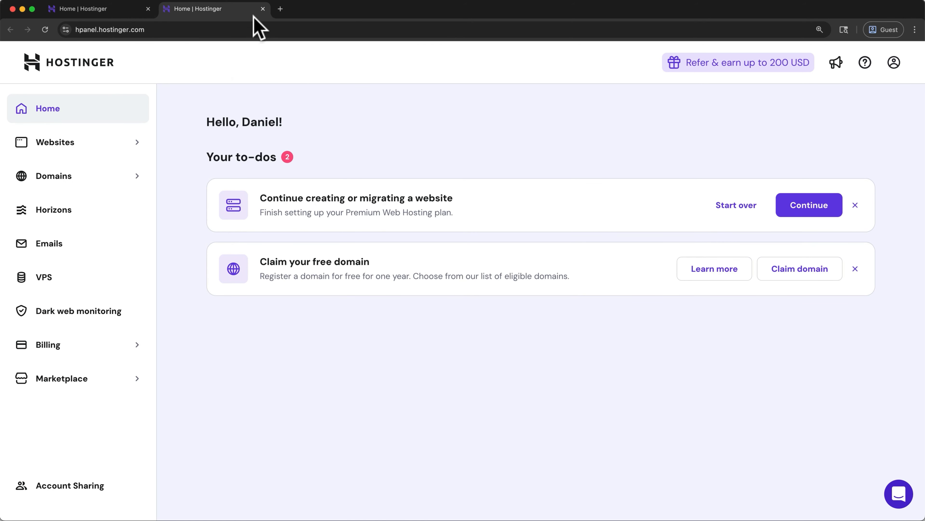
left_click(147, 8)
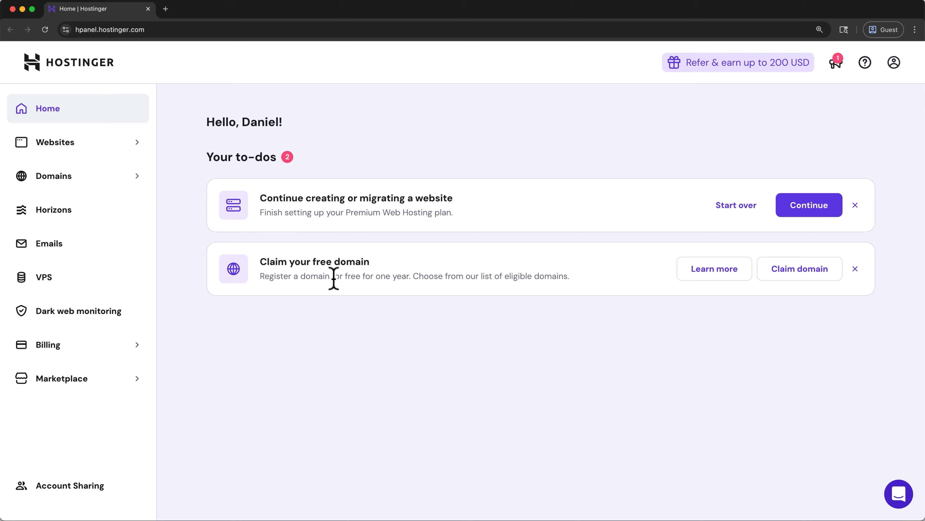
Step: Claim the free domain hwptutorial2.com after checking its availability
left_click(800, 277)
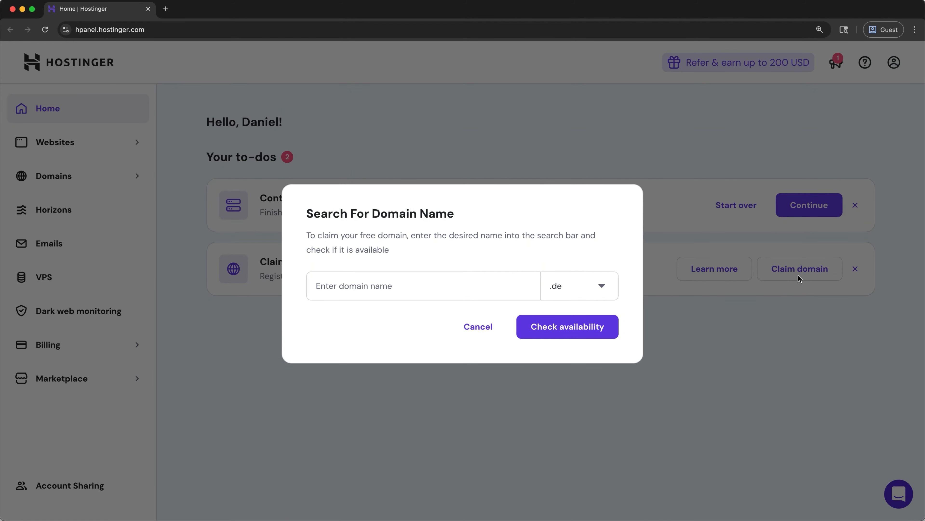
left_click(467, 289)
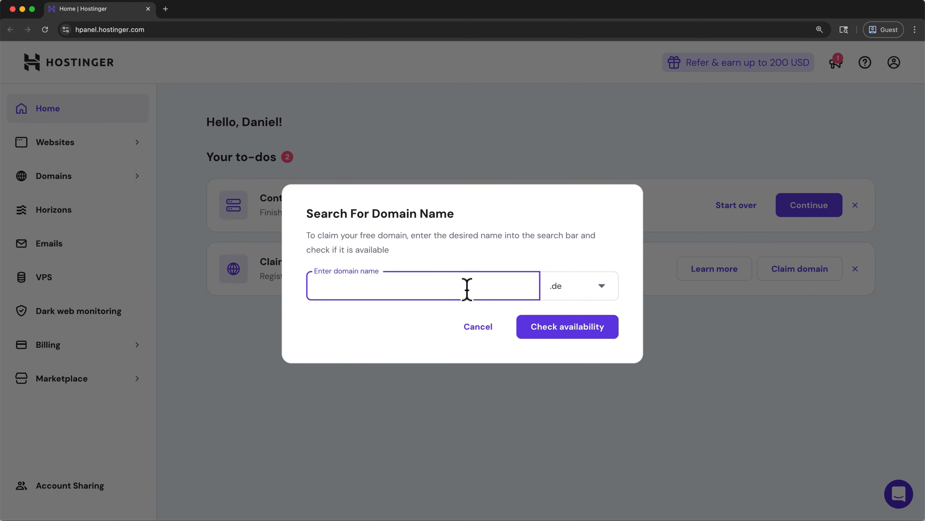
type("hwptutorial2")
left_click(601, 296)
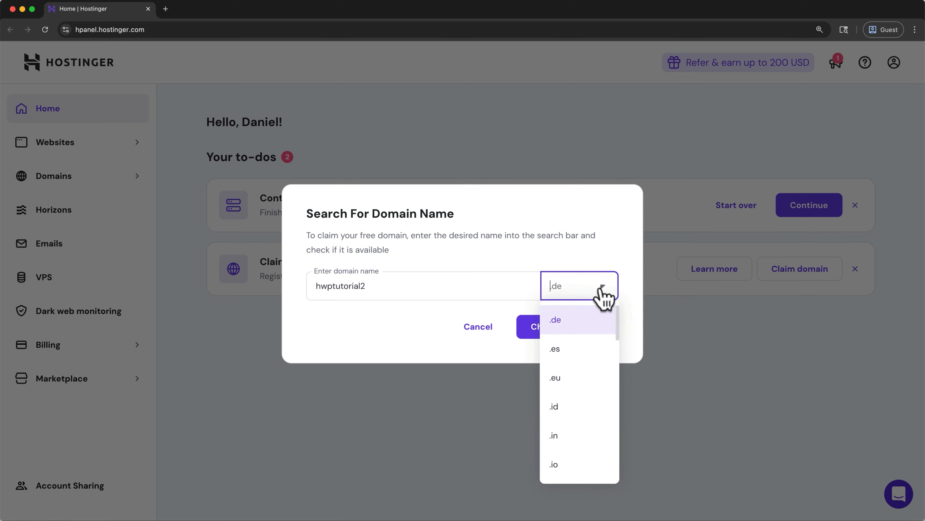
scroll(601, 320, "down", 6)
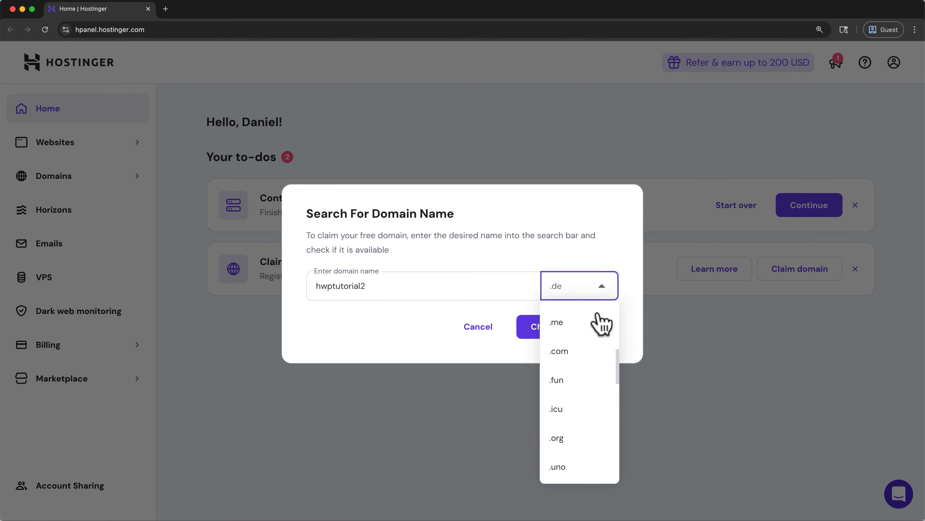
left_click(596, 350)
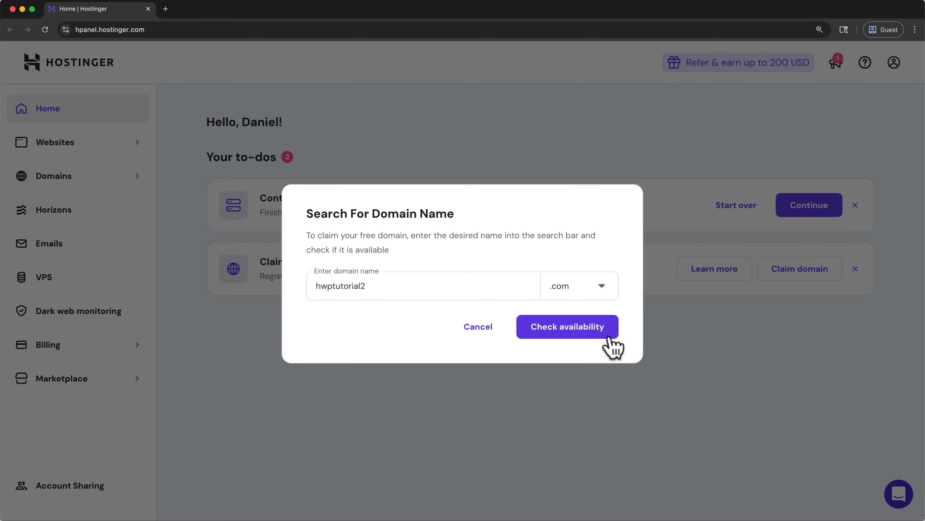
left_click(611, 332)
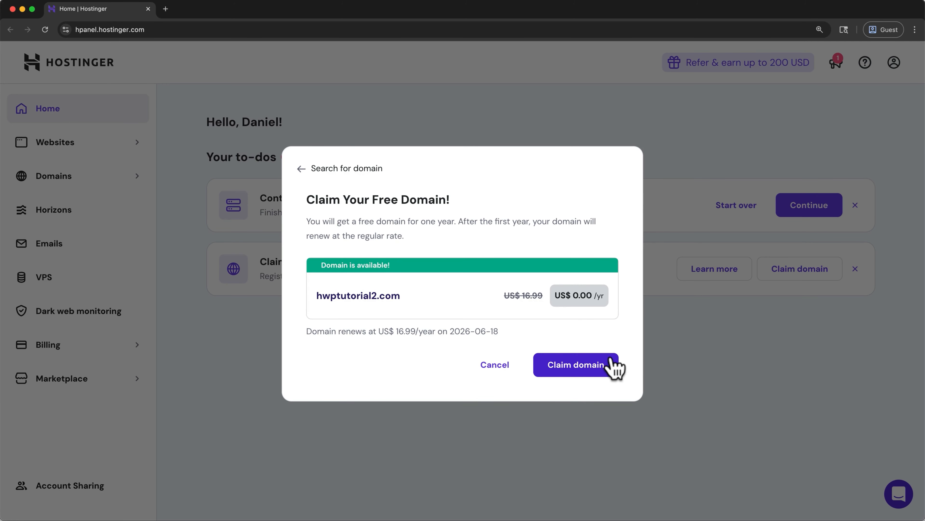
left_click(611, 361)
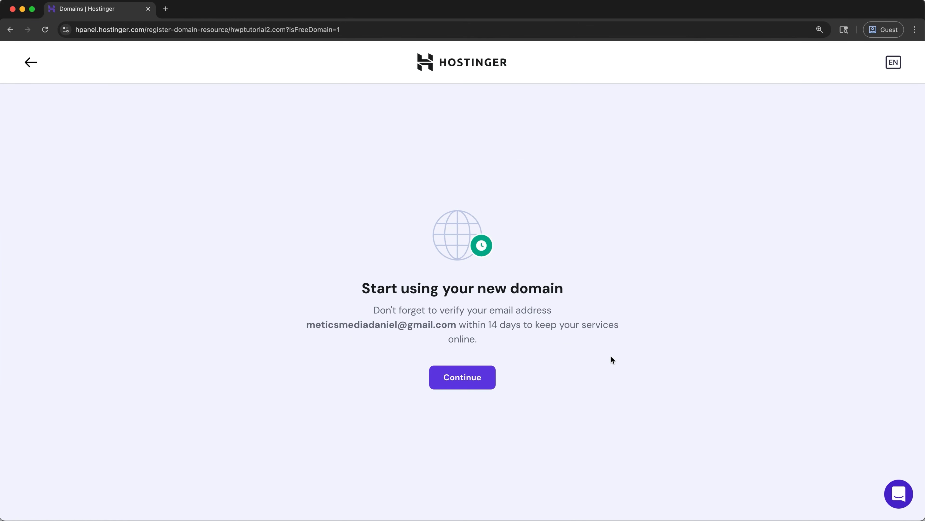
Step: Switch to Gmail, verify the e-mail address for the new domain from Hostinger's message, and return to the domain page
left_click_drag(498, 309, 383, 309)
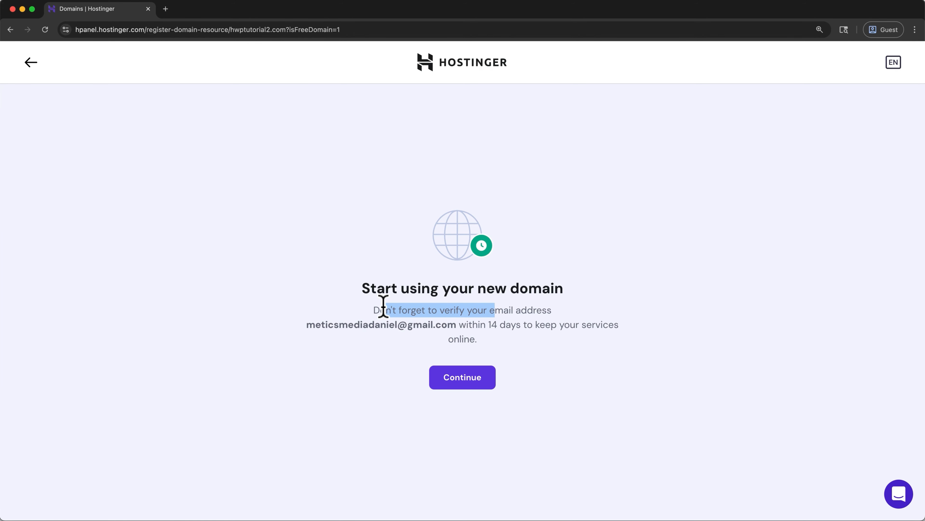
left_click(165, 9)
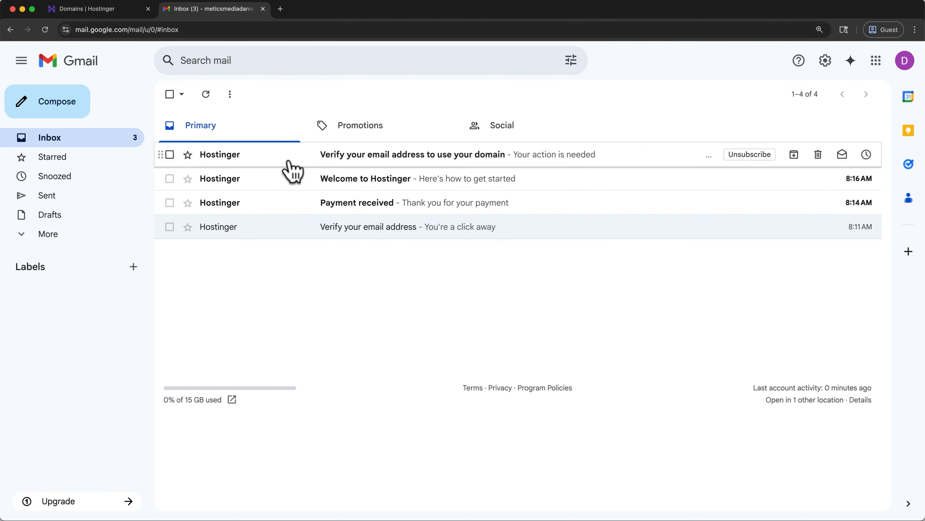
left_click(323, 166)
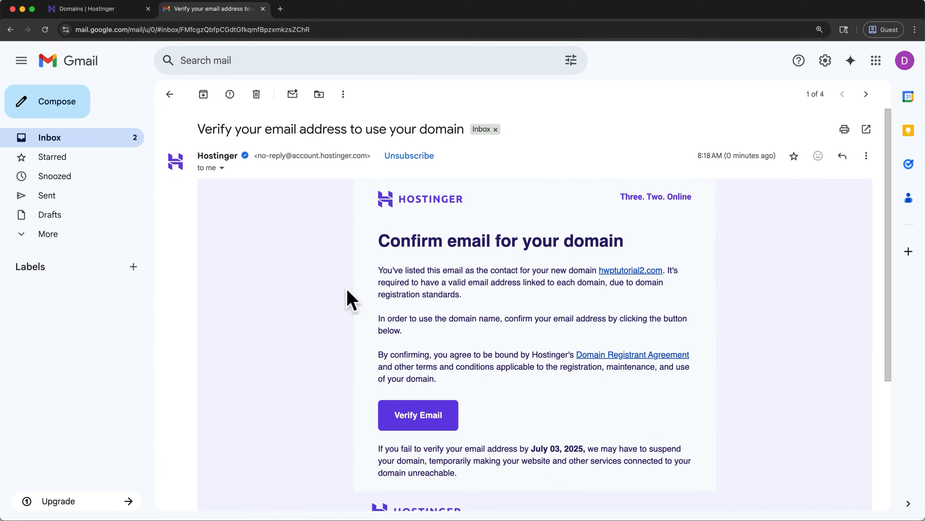
left_click(405, 419)
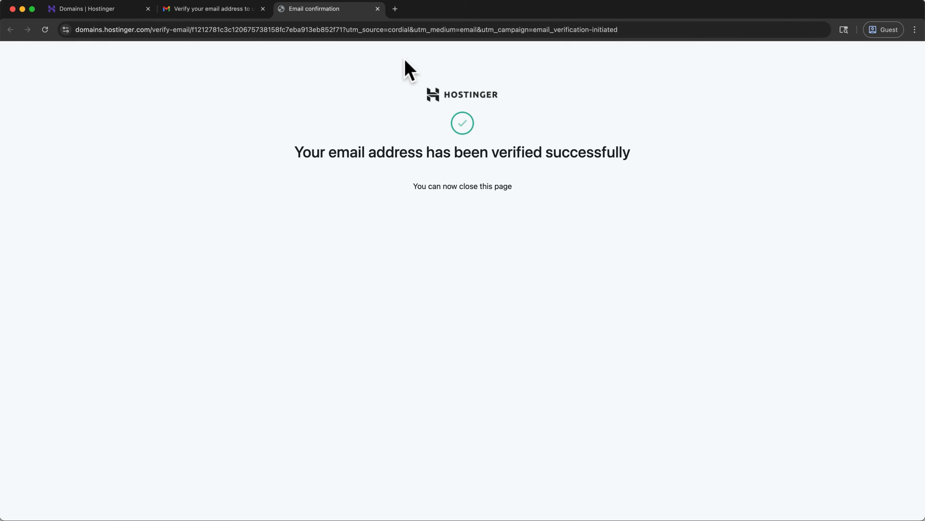
left_click(378, 8)
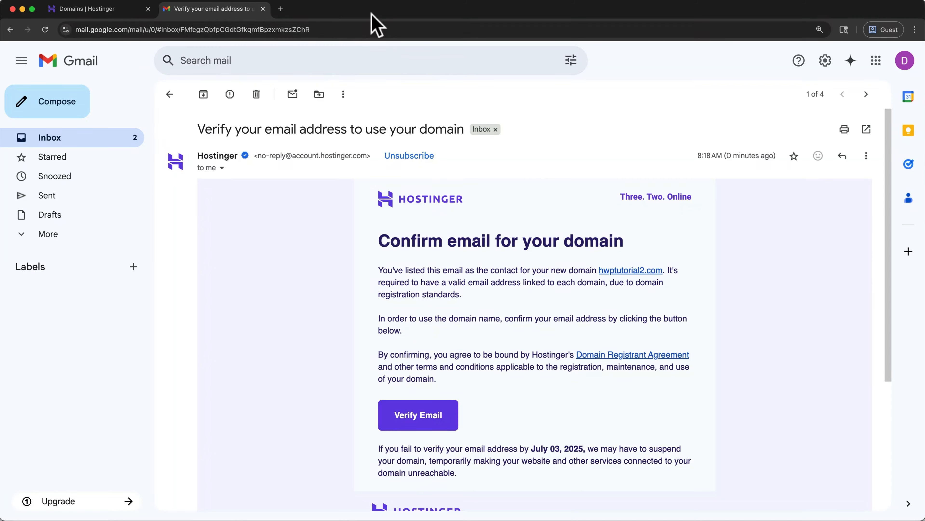
left_click(262, 9)
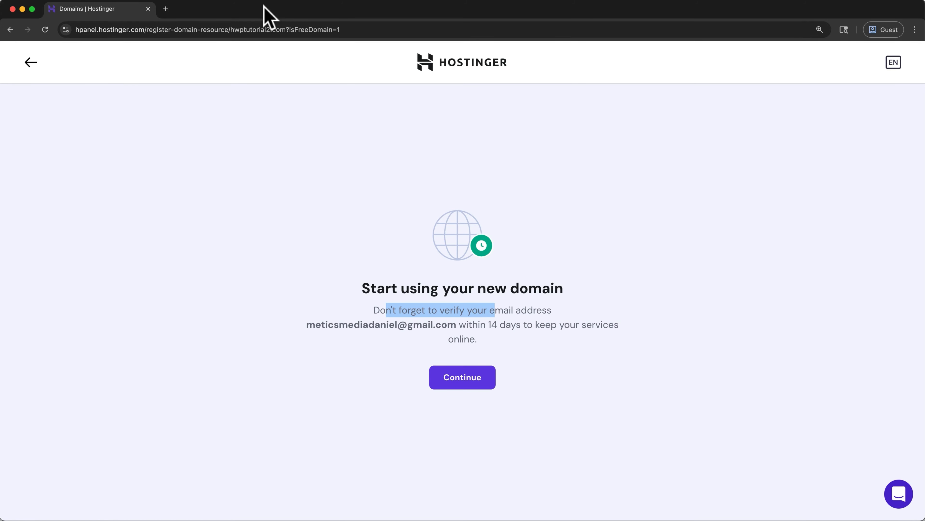
left_click(432, 352)
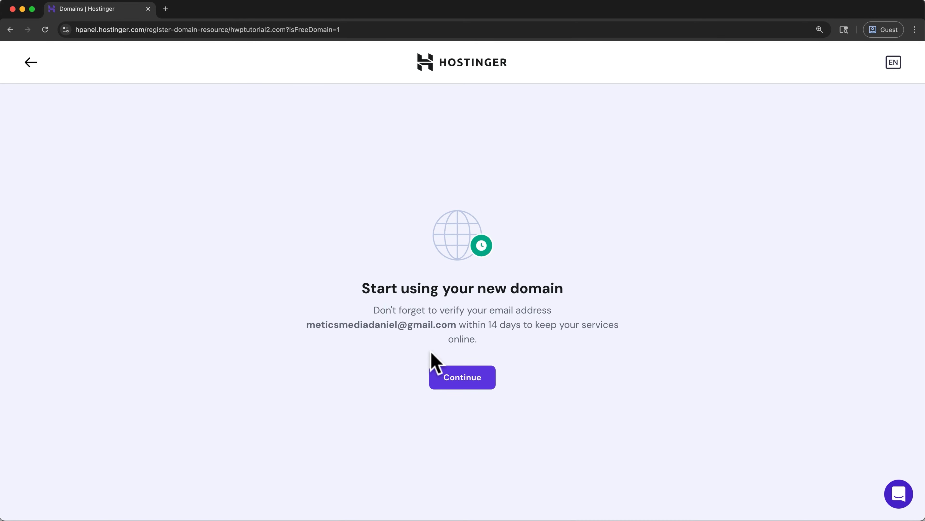
Step: Continue the website creation setup for the new domain and specify that the website is for "Myself or my business"
left_click(433, 380)
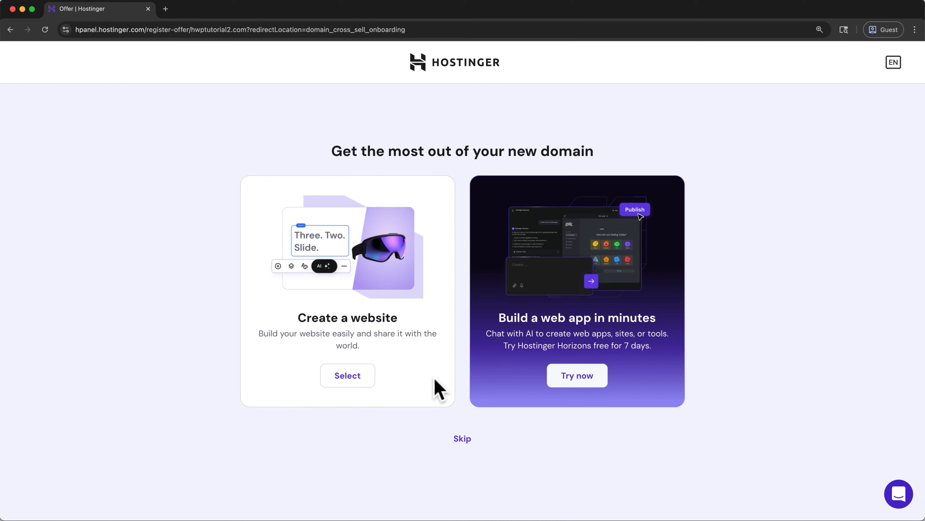
left_click(363, 381)
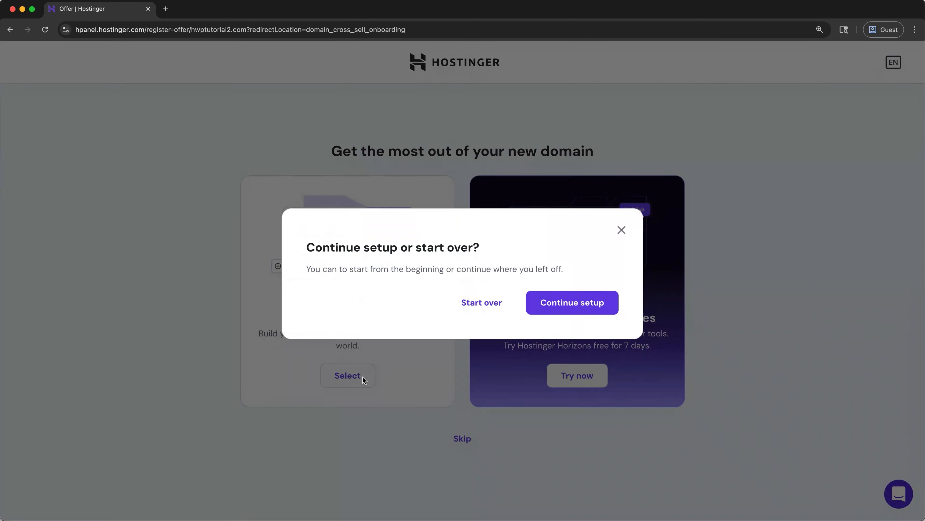
left_click(550, 306)
left_click(410, 265)
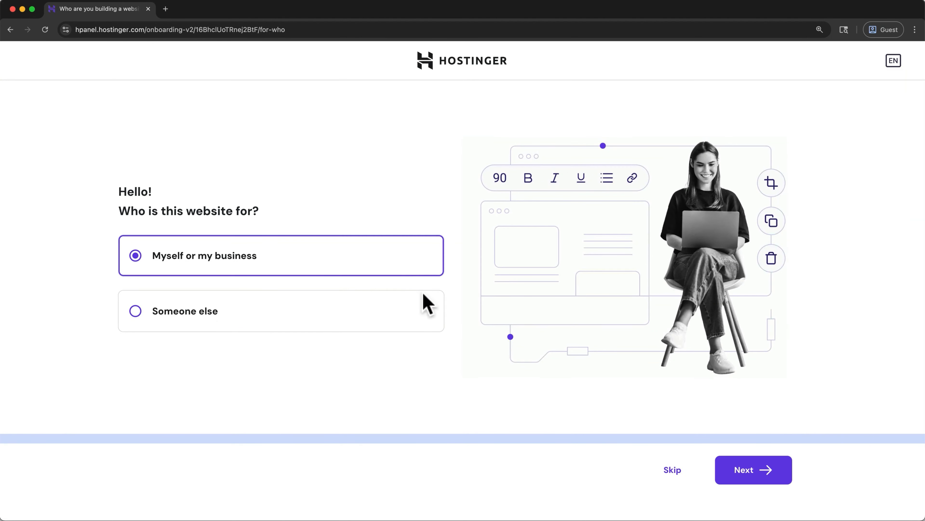
left_click(716, 474)
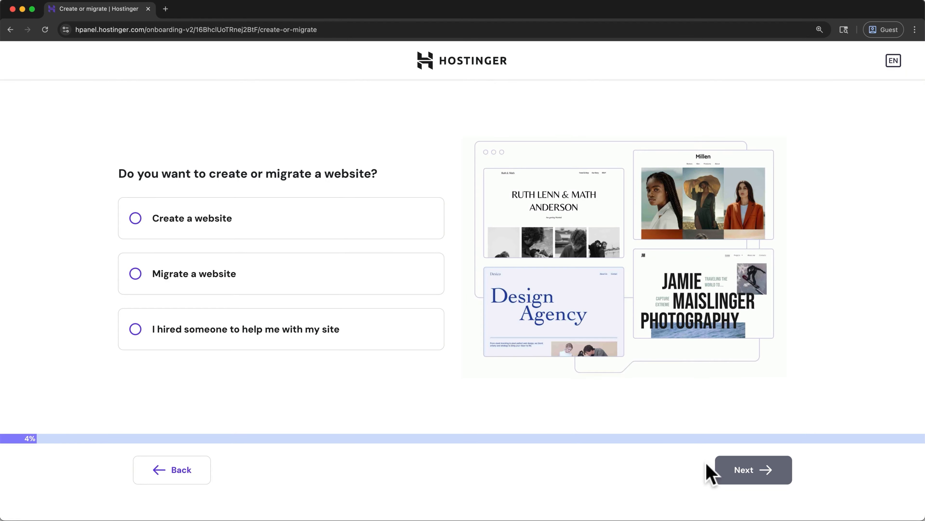
Step: Choose to create a website with WordPress and submit its login details: English (United States), the admin e-mail and the administrator password
left_click(434, 226)
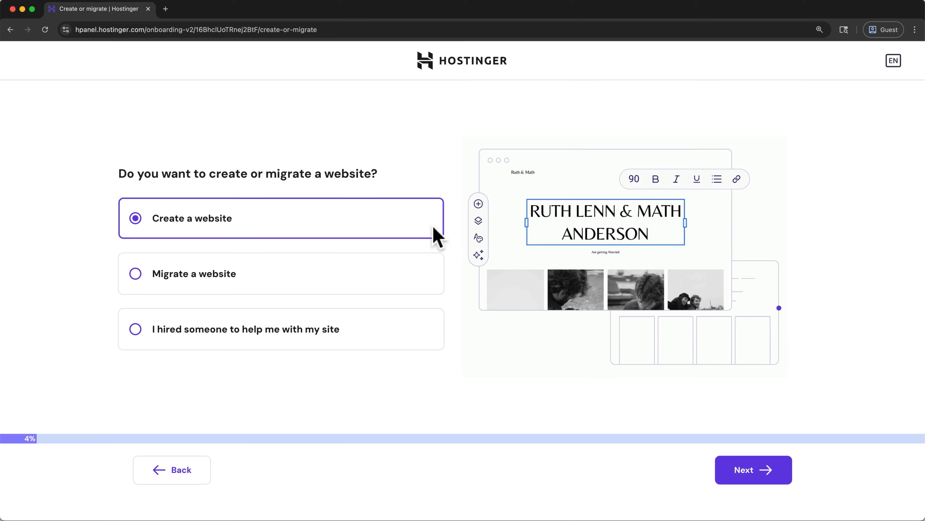
left_click(762, 474)
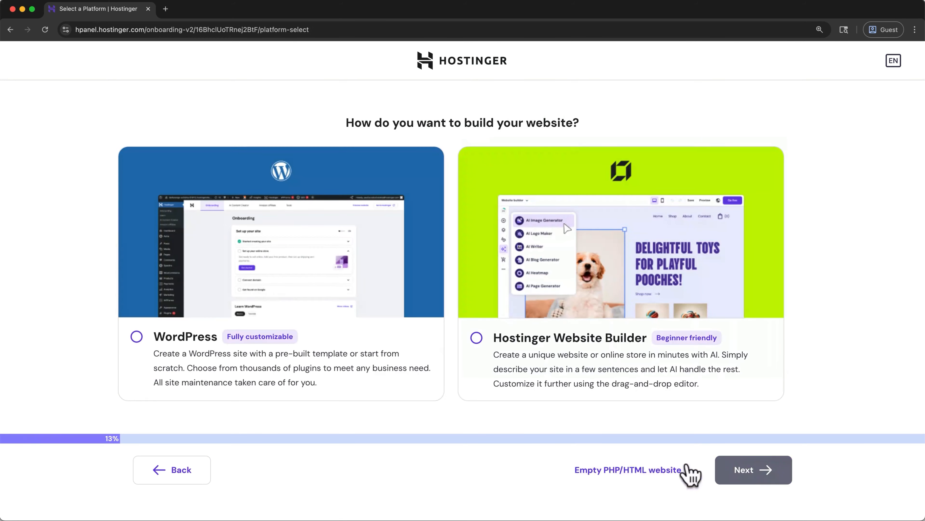
left_click(398, 339)
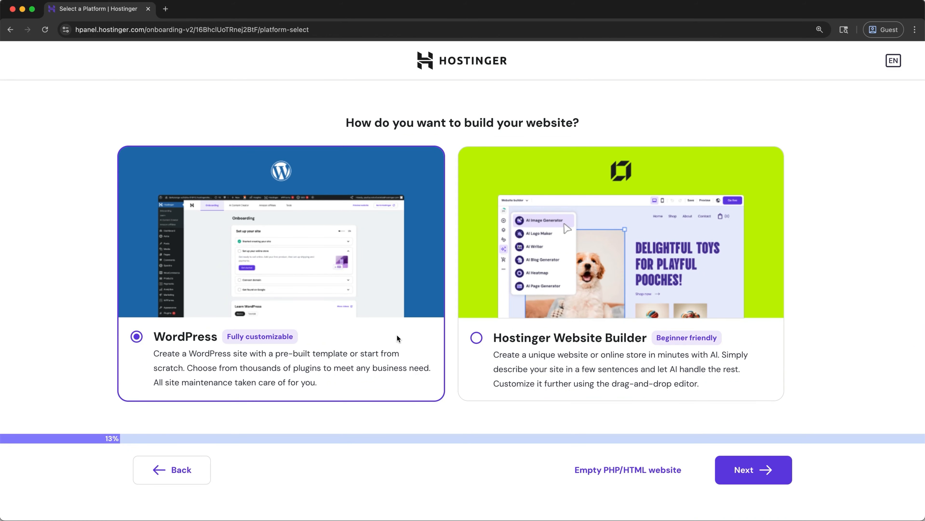
left_click(734, 476)
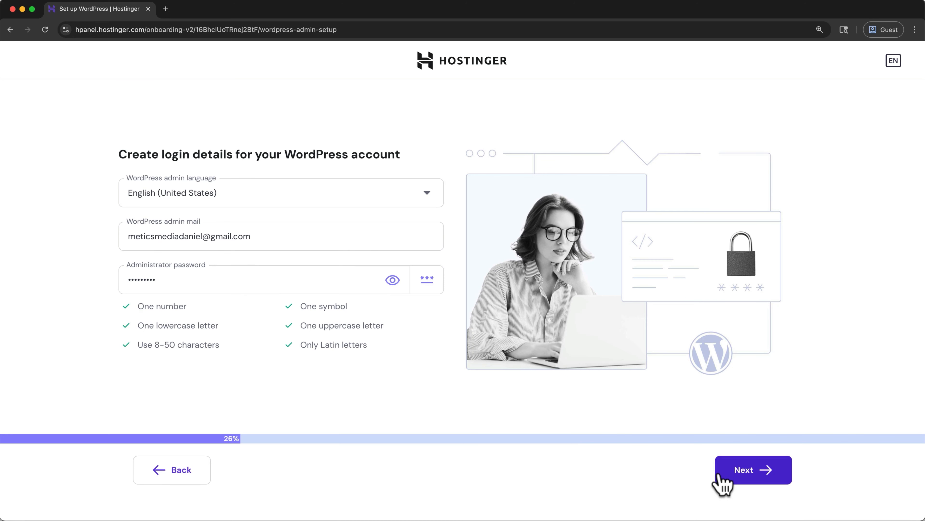
left_click(725, 478)
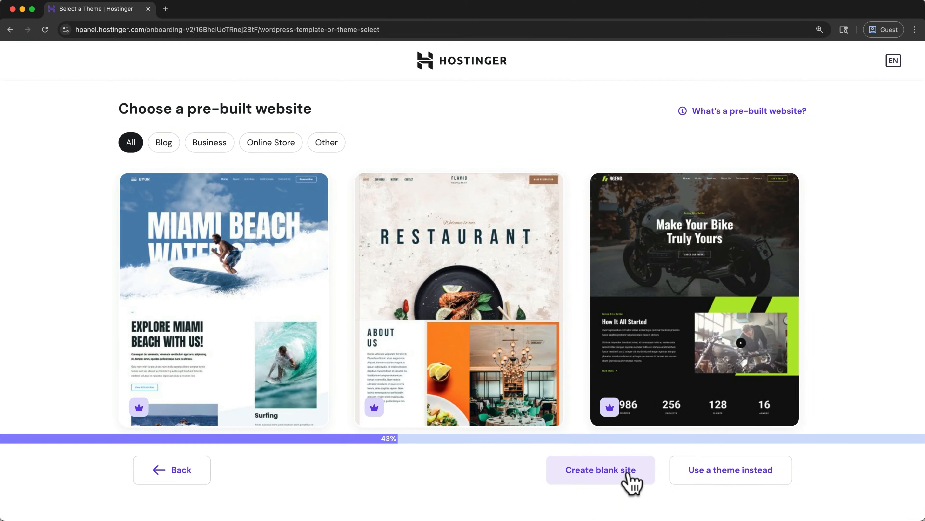
Step: Create a blank site instead of a pre-built one and assign the domain hwptutorial2.com to it
left_click(627, 474)
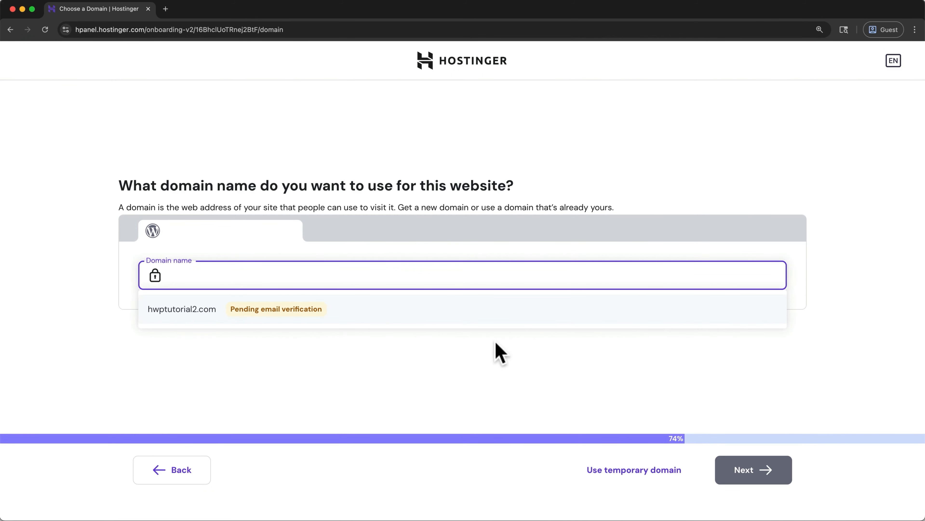
left_click(490, 314)
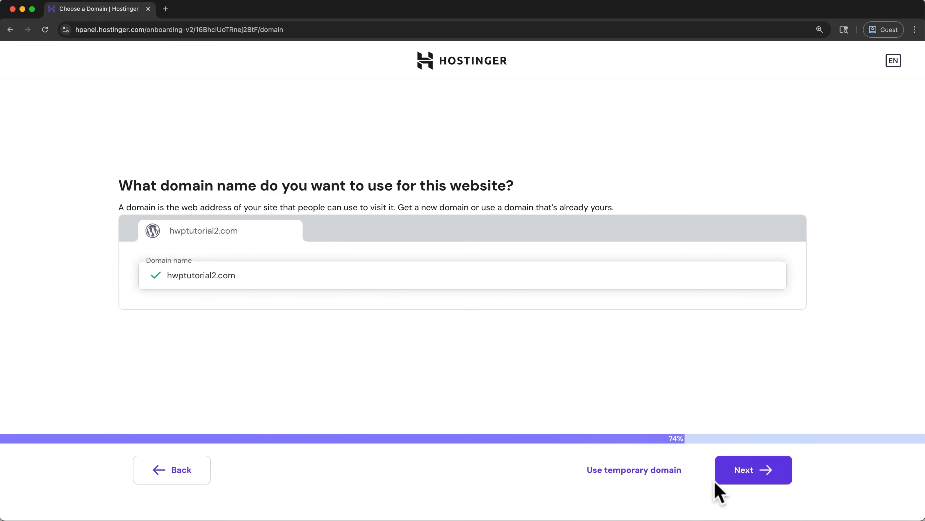
left_click(723, 474)
Step: Select United States, Massachusetts as the target audience's data center location and install WordPress
left_click(417, 274)
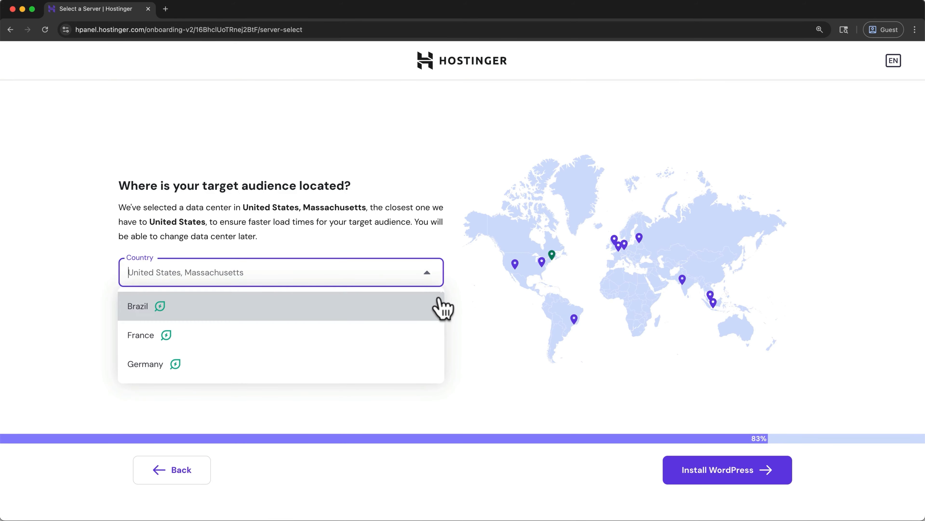
left_click_drag(444, 310, 437, 365)
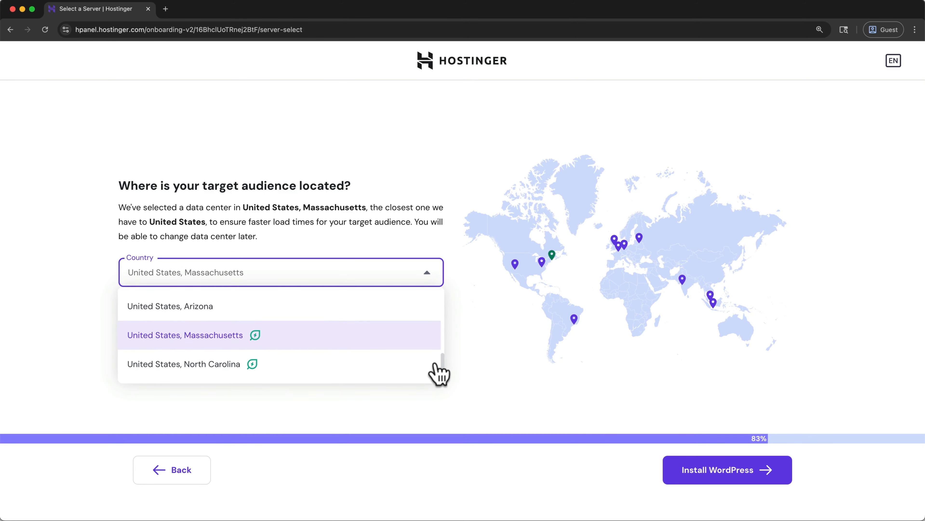
left_click(416, 337)
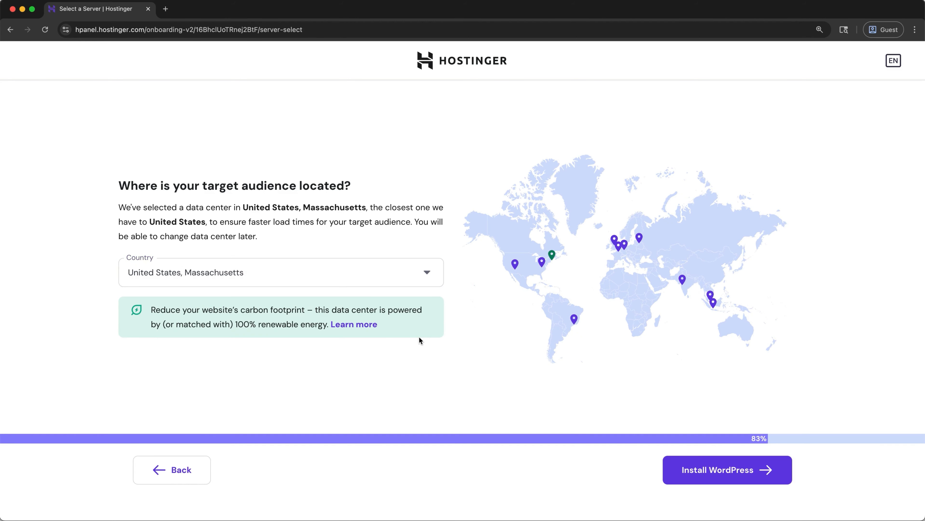
left_click(668, 480)
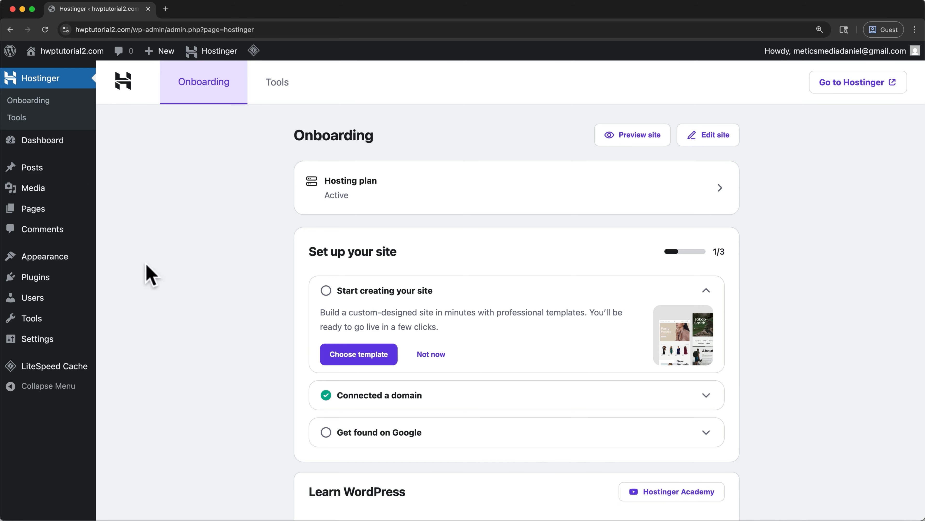
Step: Open the WordPress dashboard home page and dismiss its welcome panel and the cache purge notice
mouse_move(69, 142)
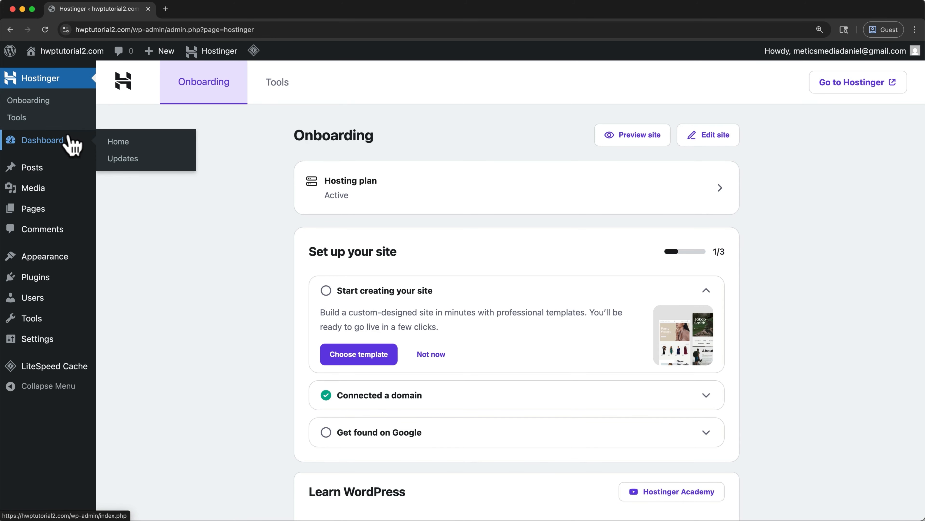
left_click(118, 142)
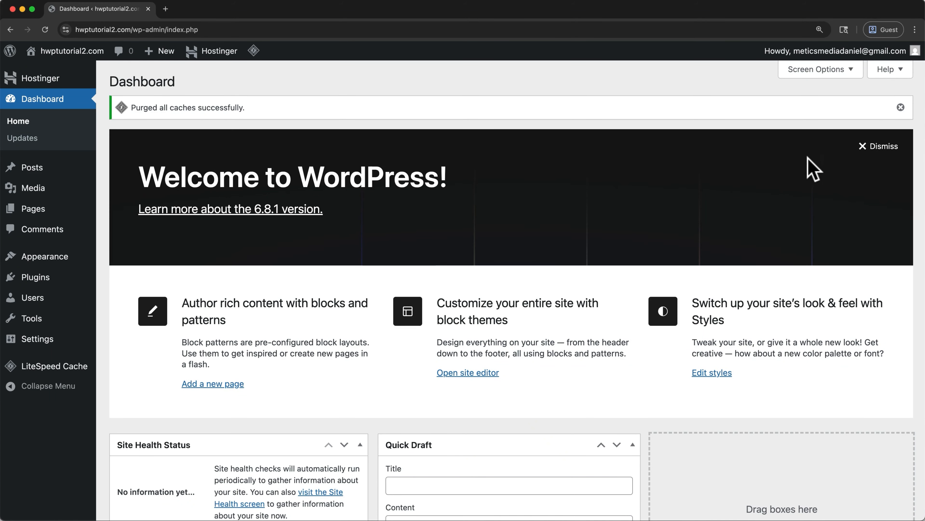
left_click(862, 146)
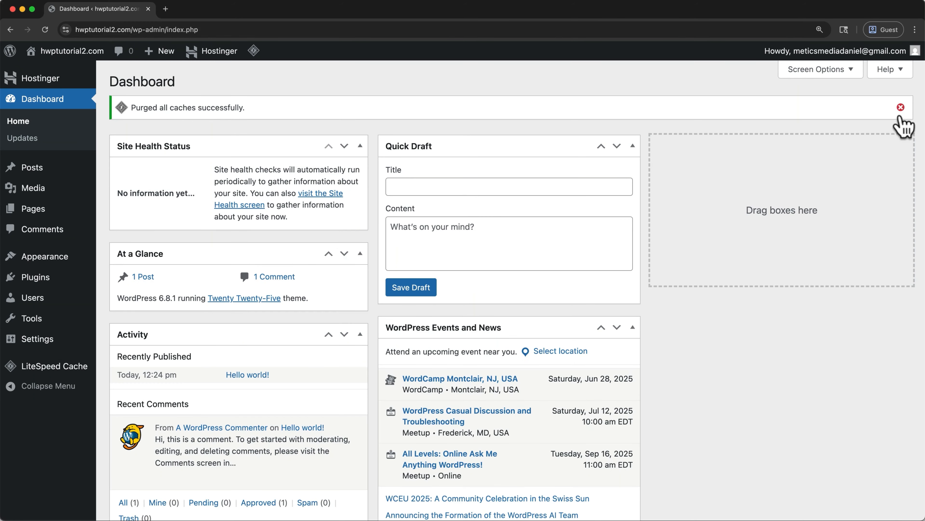
left_click(901, 108)
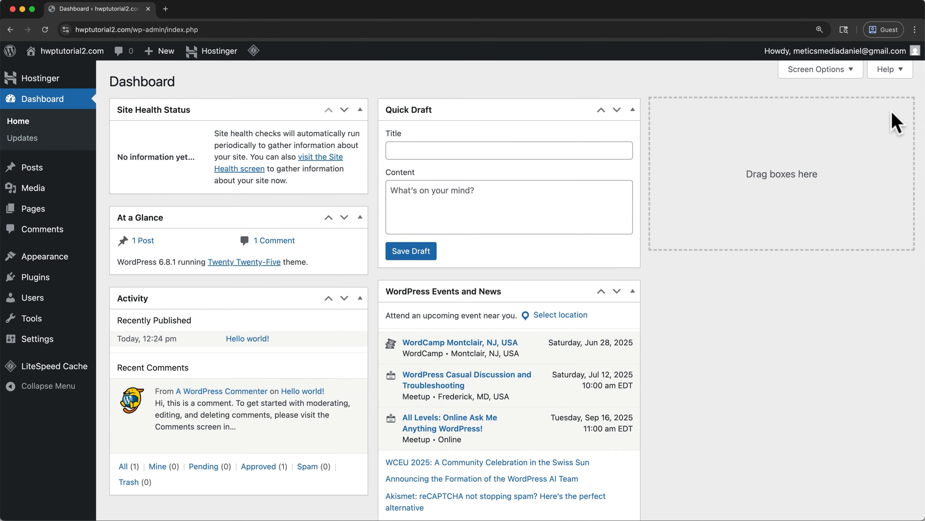
Step: Hide the WordPress Events and News, Quick Draft, Activity, At a Glance and Site Health Status boxes from the dashboard
left_click(849, 71)
left_click(388, 135)
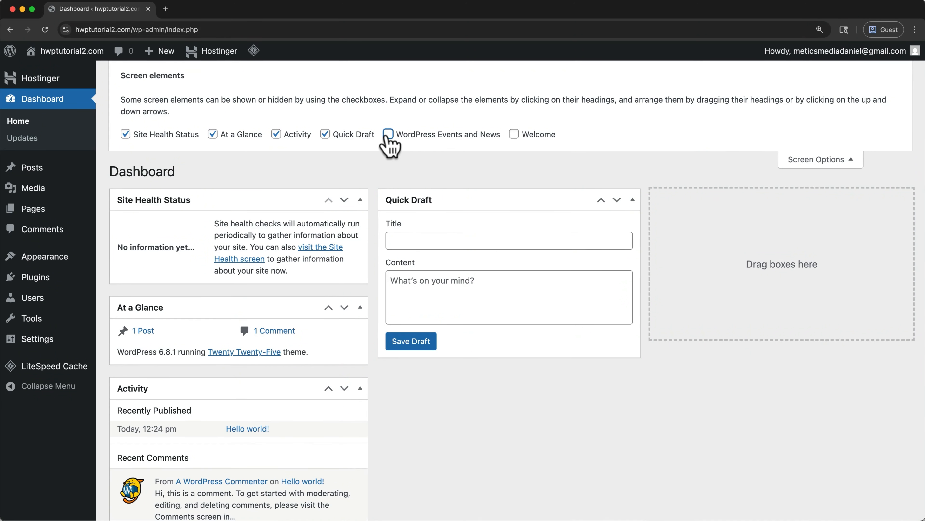
left_click(325, 135)
left_click(275, 135)
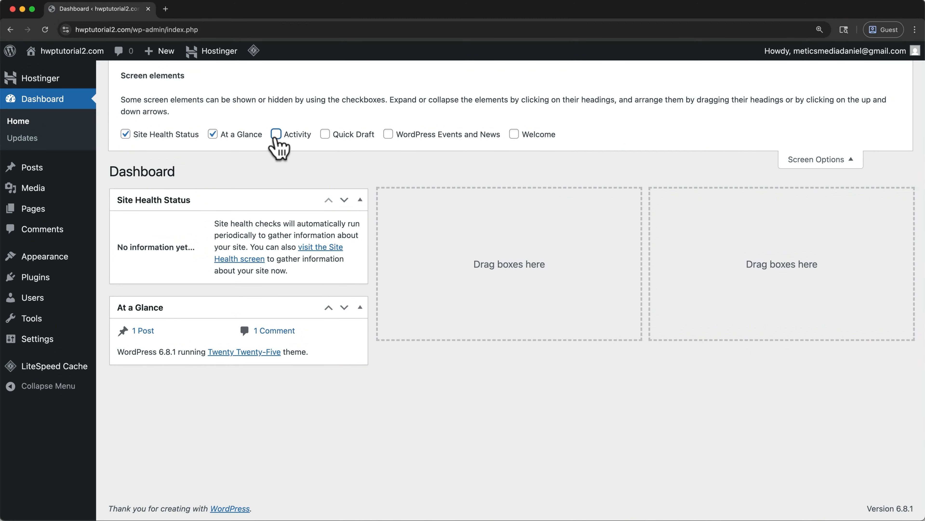
left_click(212, 135)
left_click(125, 135)
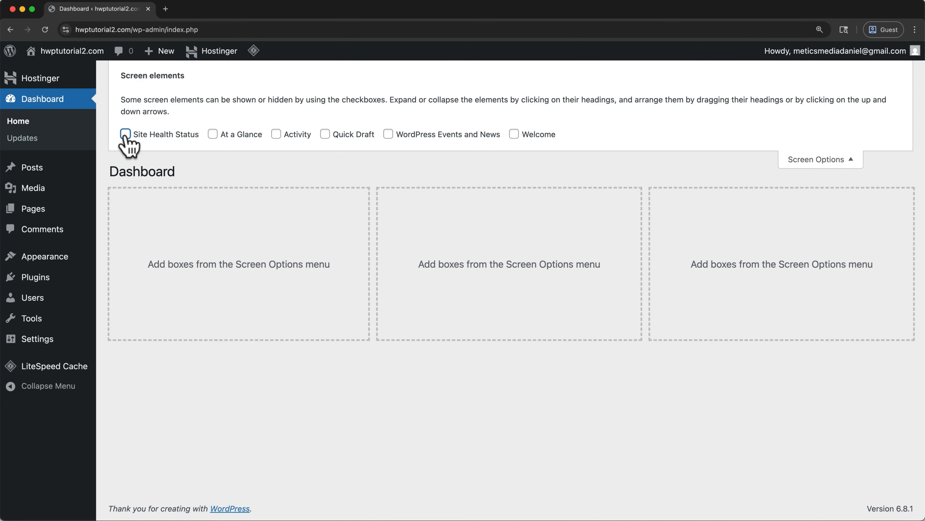